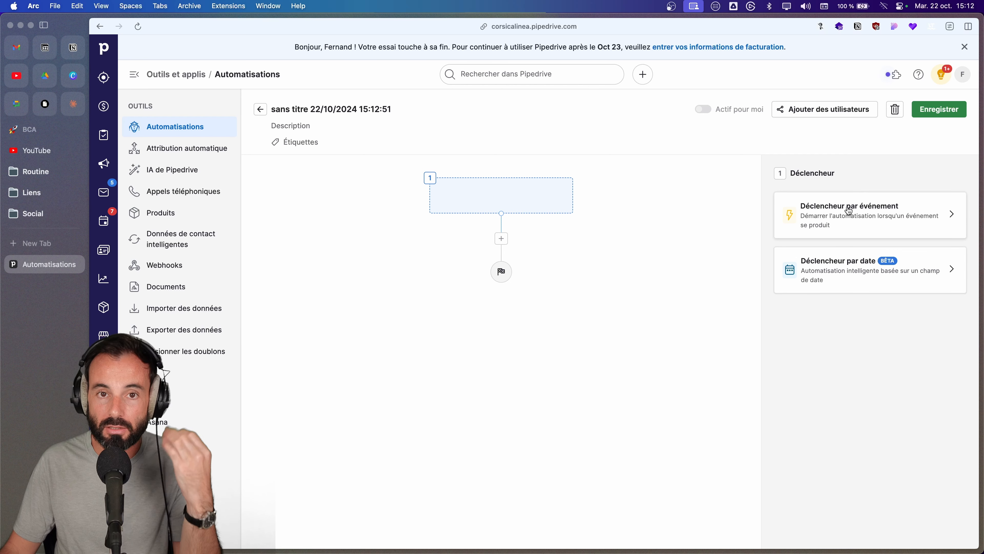
Set the automation's event trigger to Affaire with the event Ajoutée and apply it.
left_click(848, 211)
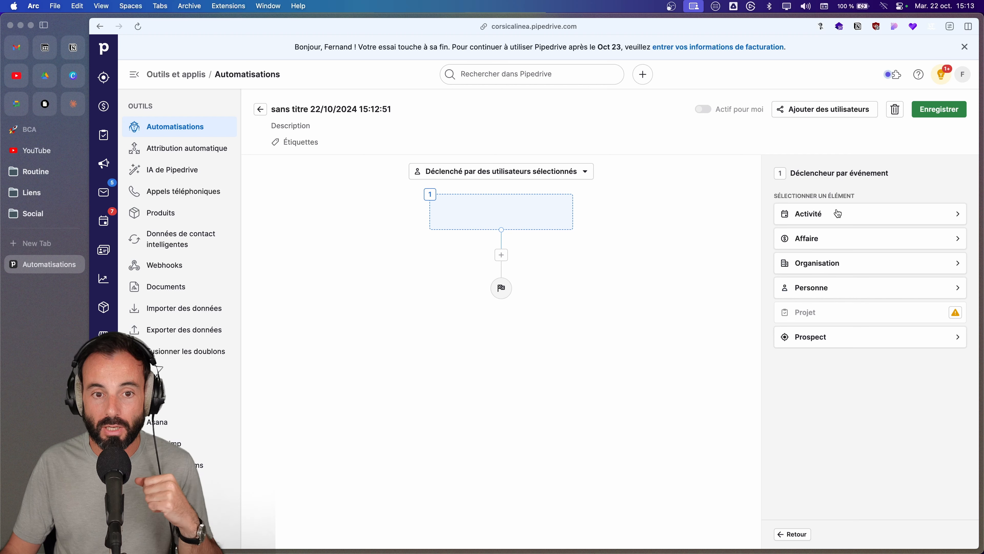
left_click(838, 240)
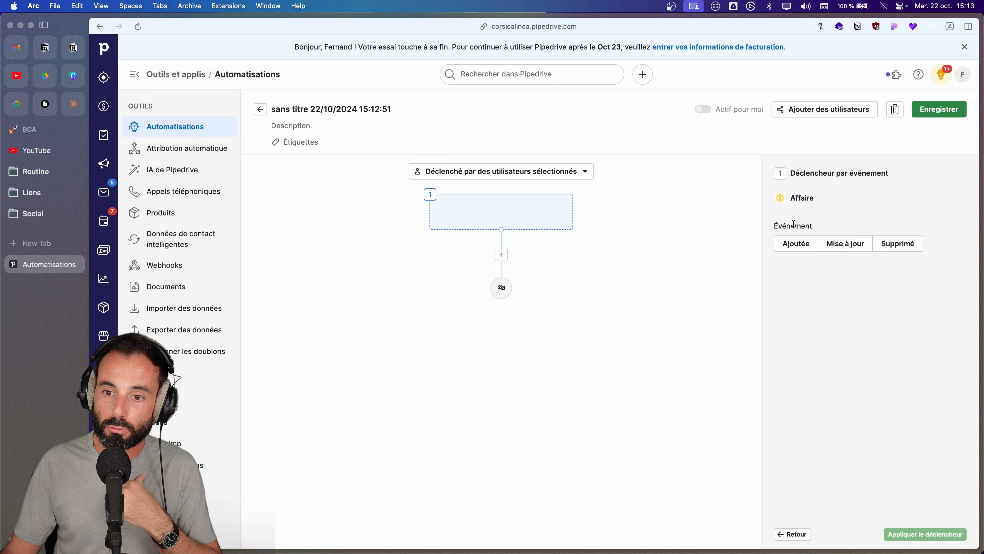
left_click(798, 245)
left_click(941, 533)
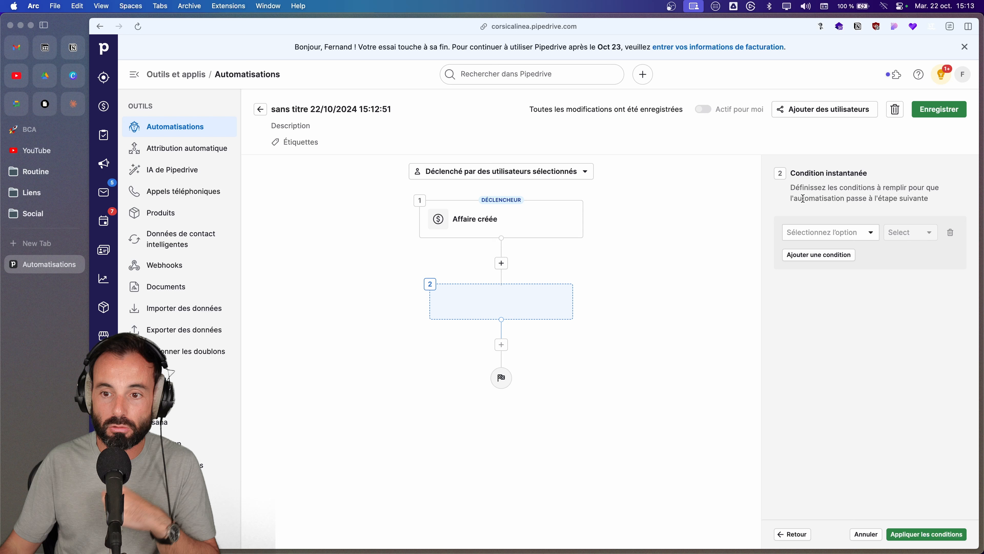
Make the second step a Créer une activité action instead of a condition, keeping only the mandatory fields.
left_click(788, 538)
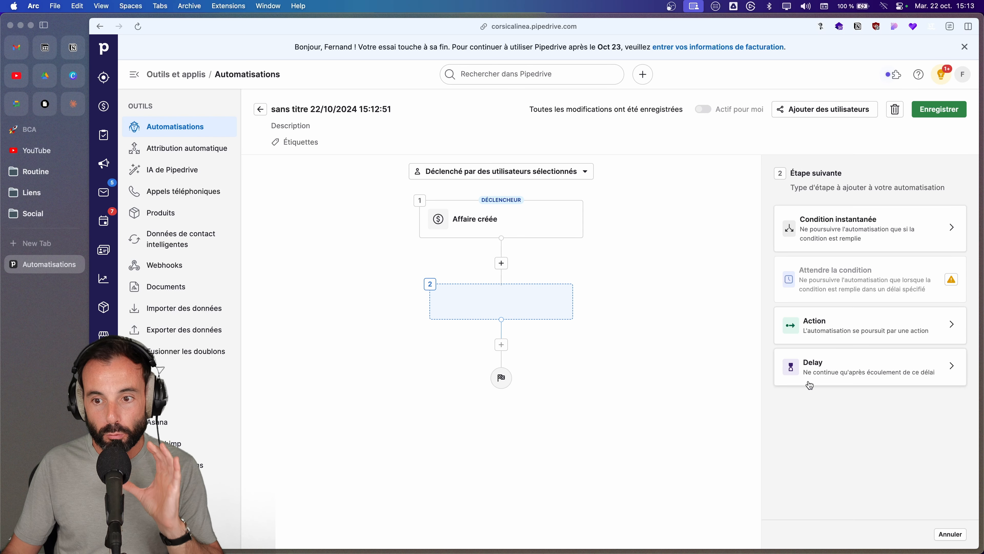
left_click(851, 325)
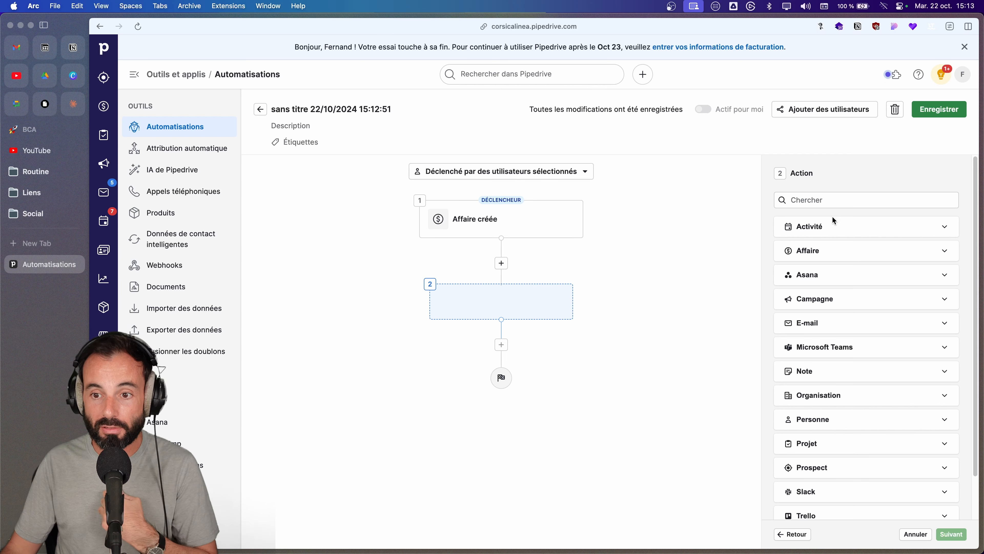
left_click(832, 229)
left_click(836, 258)
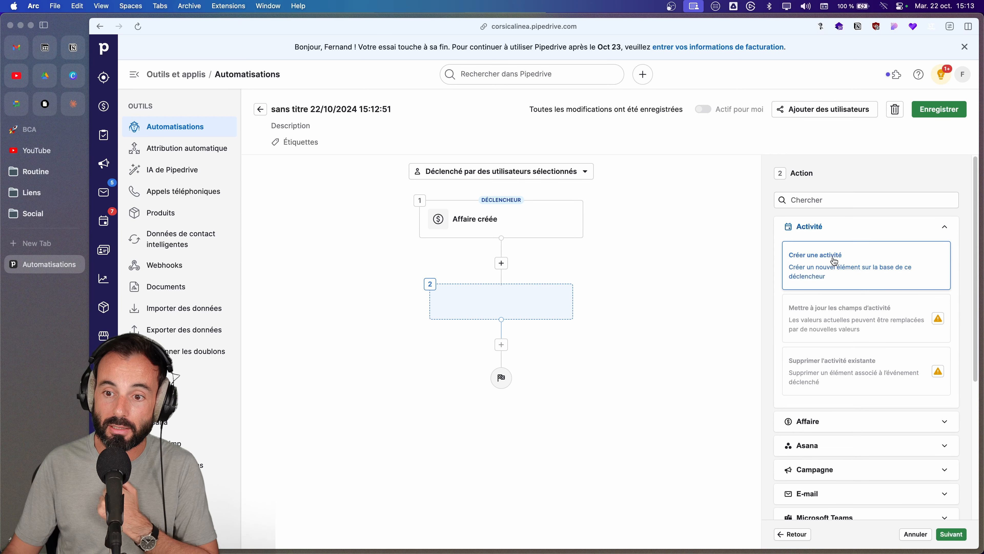
left_click(952, 534)
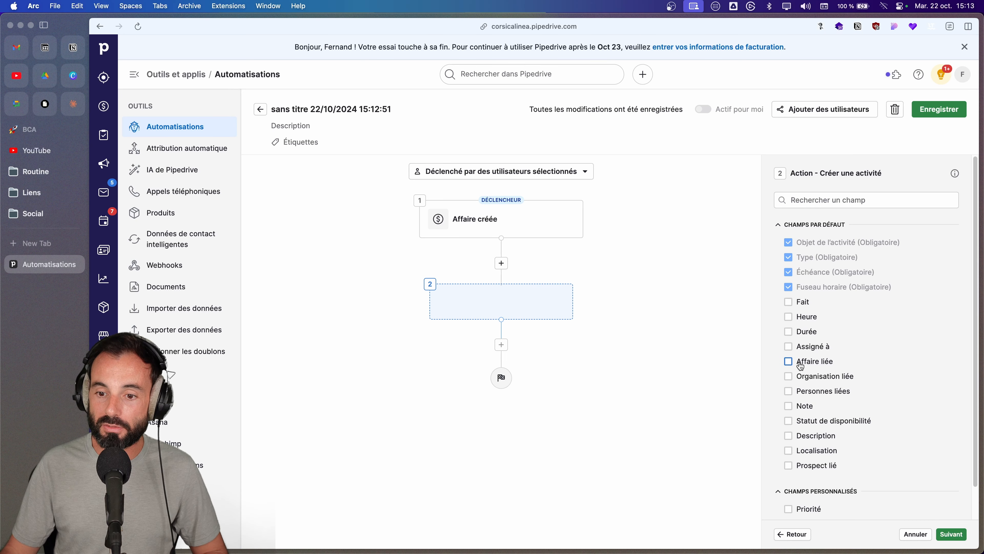
scroll(801, 372, "down", 1)
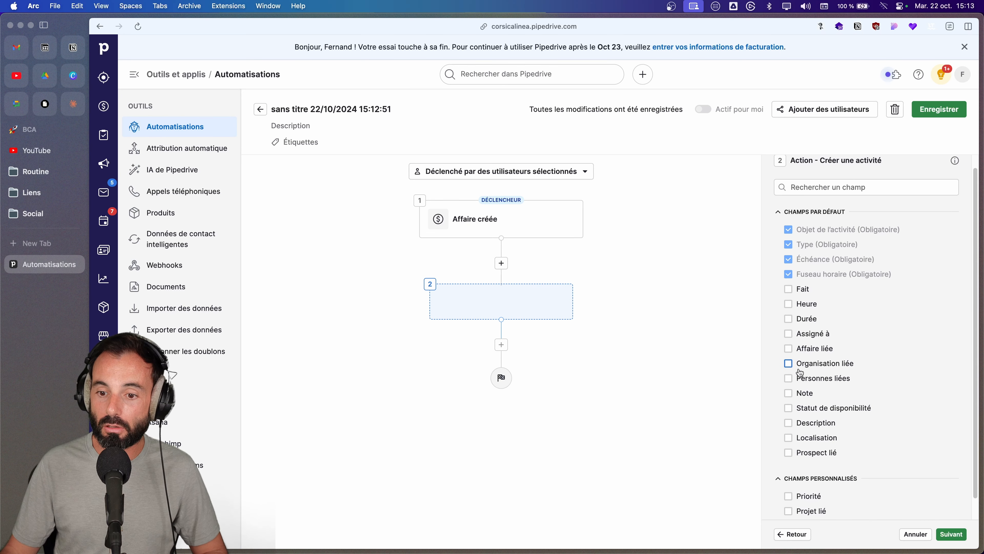
left_click(953, 534)
Define the activity with subject "Prendre contact", type Tâche and due date Le même jour, without ignoring weekends, and apply the action.
left_click(816, 214)
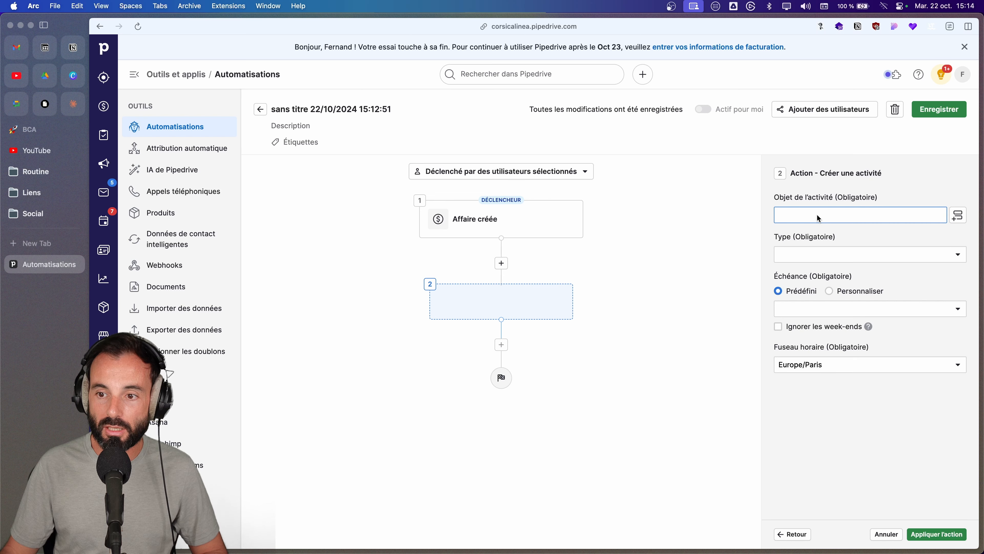
type("Prendre contact")
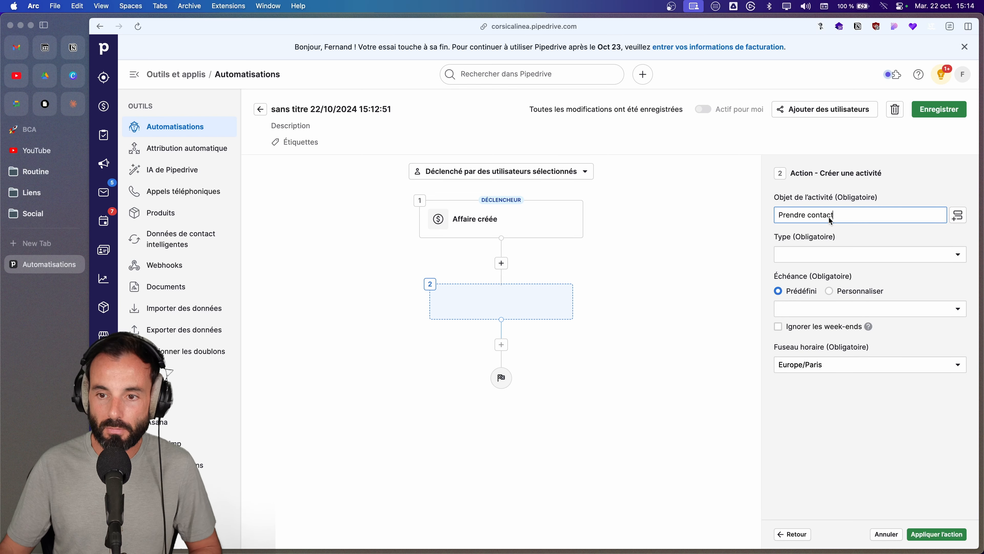
left_click(862, 250)
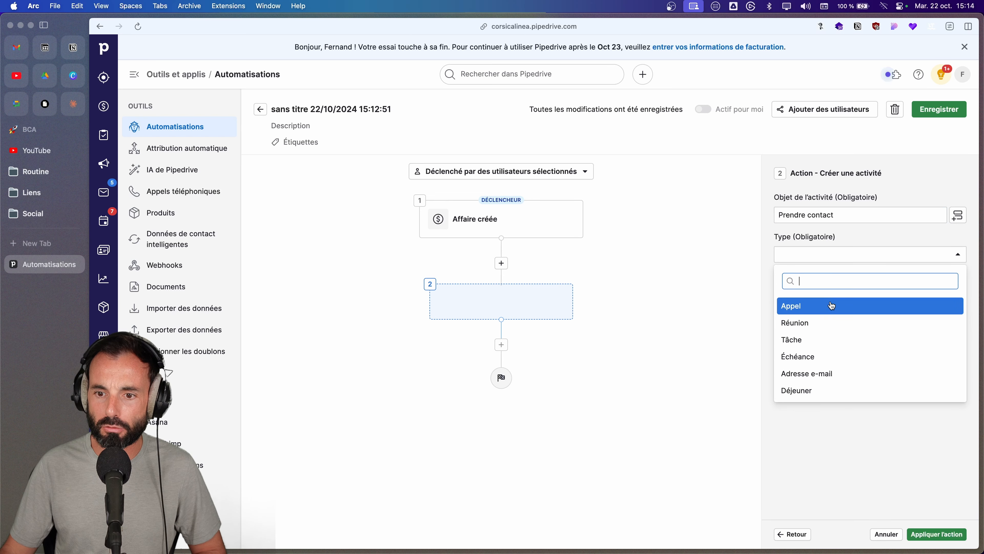
left_click(821, 339)
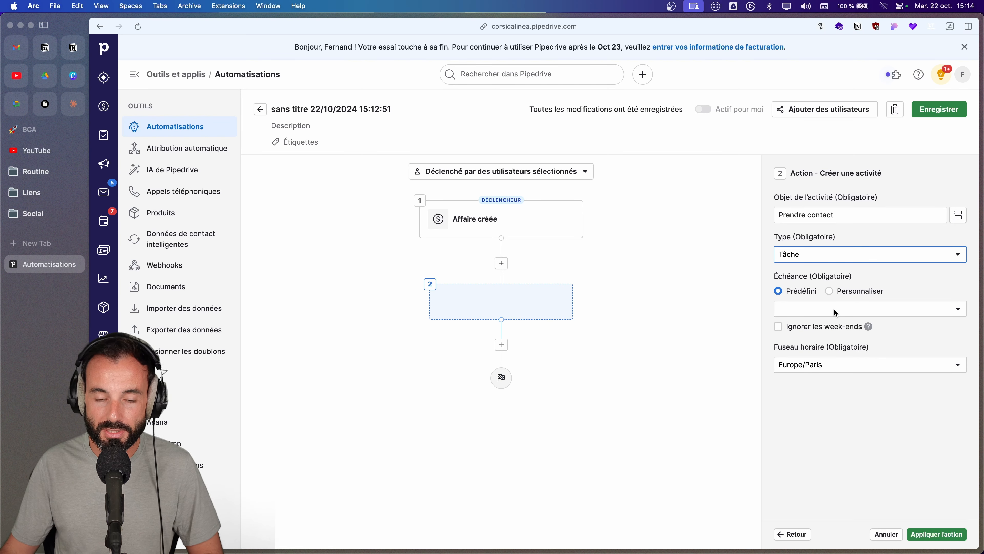
left_click(830, 310)
left_click(831, 328)
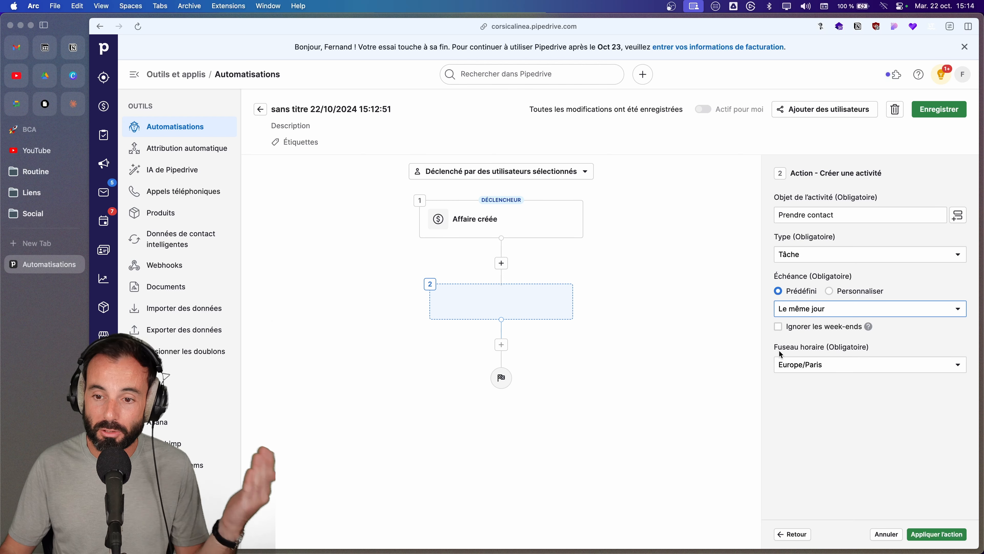
left_click(778, 328)
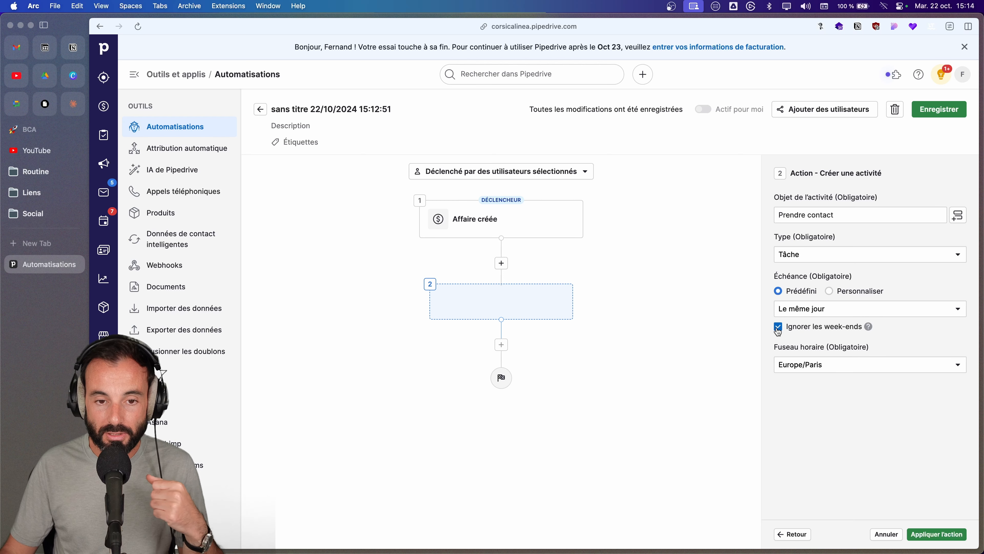
left_click(778, 328)
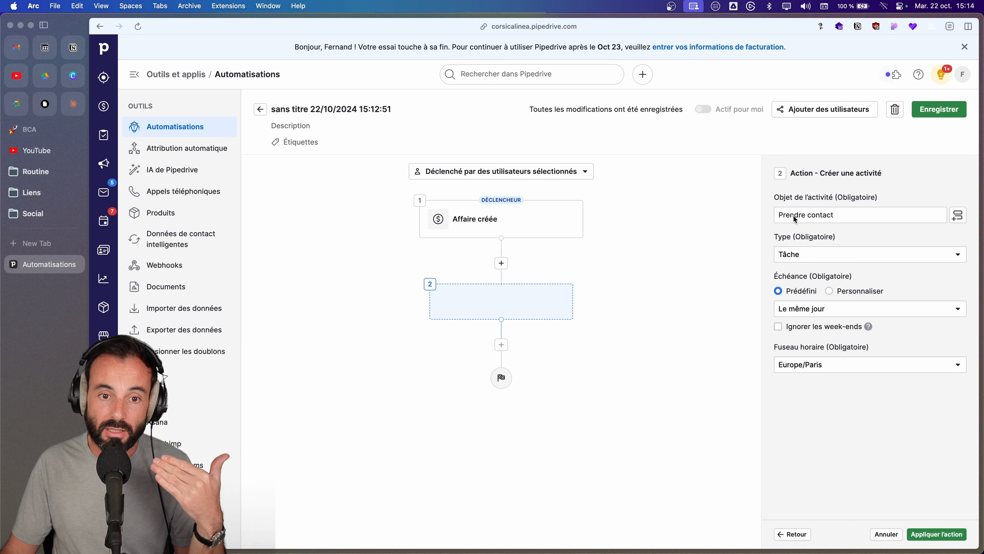
left_click(946, 536)
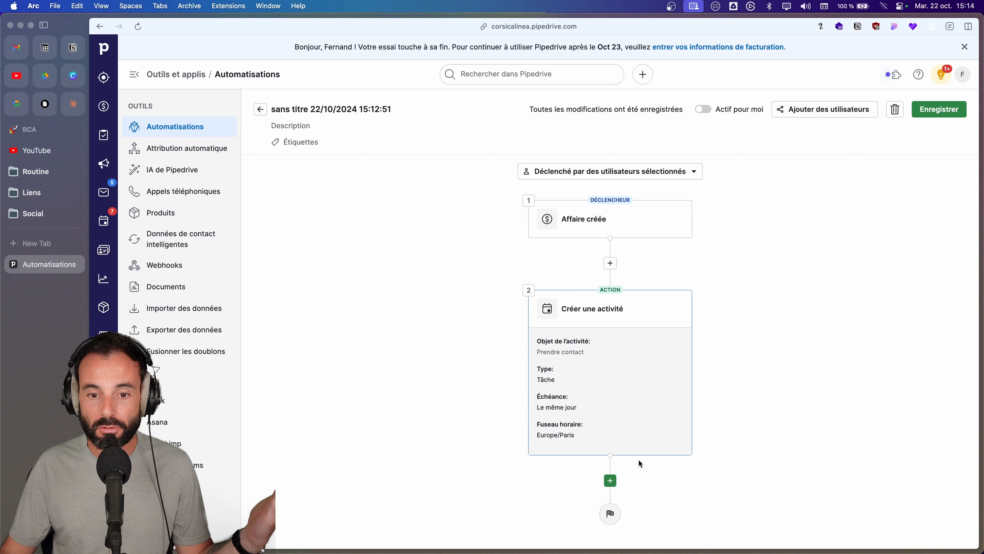
Start a third step of type Action and examine the actions offered for Slack.
left_click(611, 481)
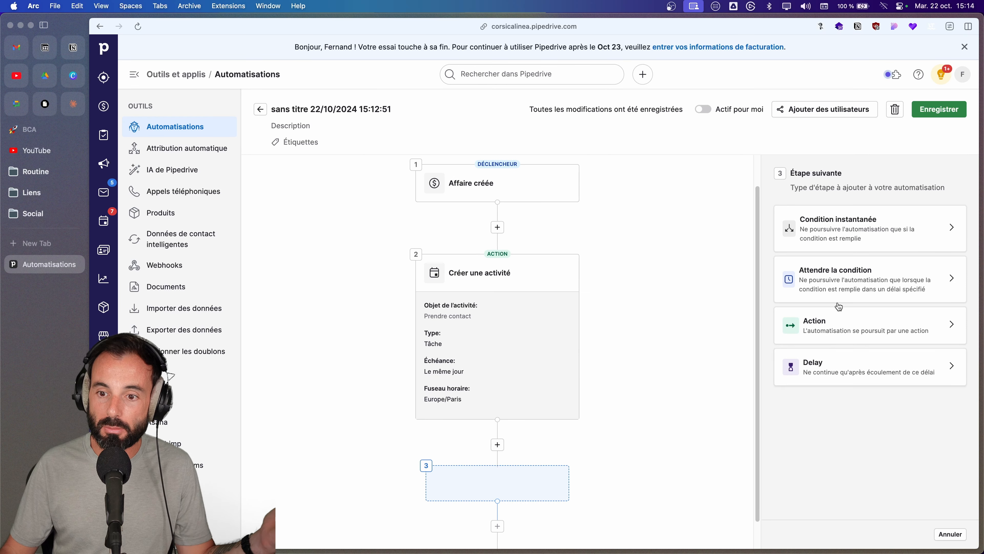
left_click(857, 325)
scroll(841, 388, "down", 3)
left_click(835, 444)
scroll(835, 427, "down", 4)
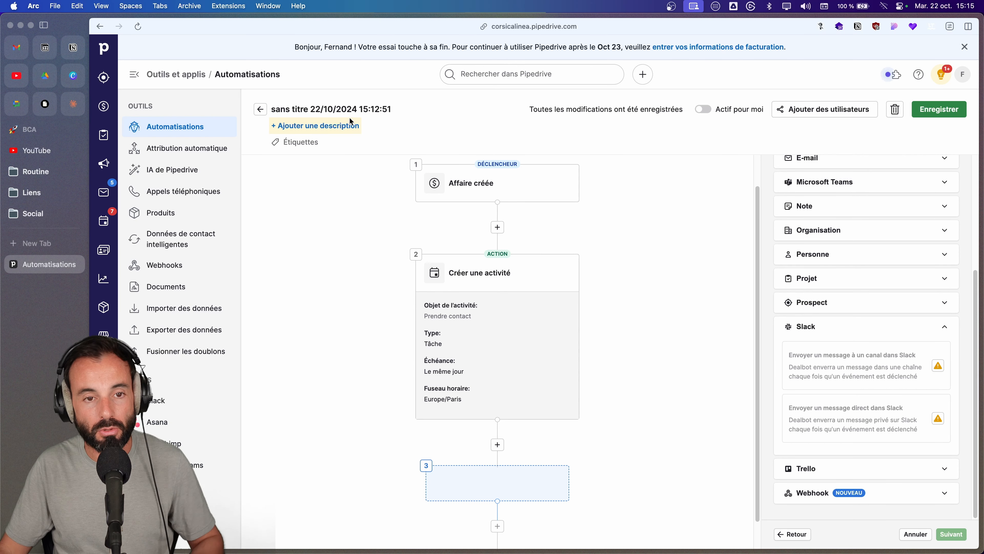
Rename the automation "Création" and save the title.
left_click(400, 109)
key("super+a")
type("Créatuib")
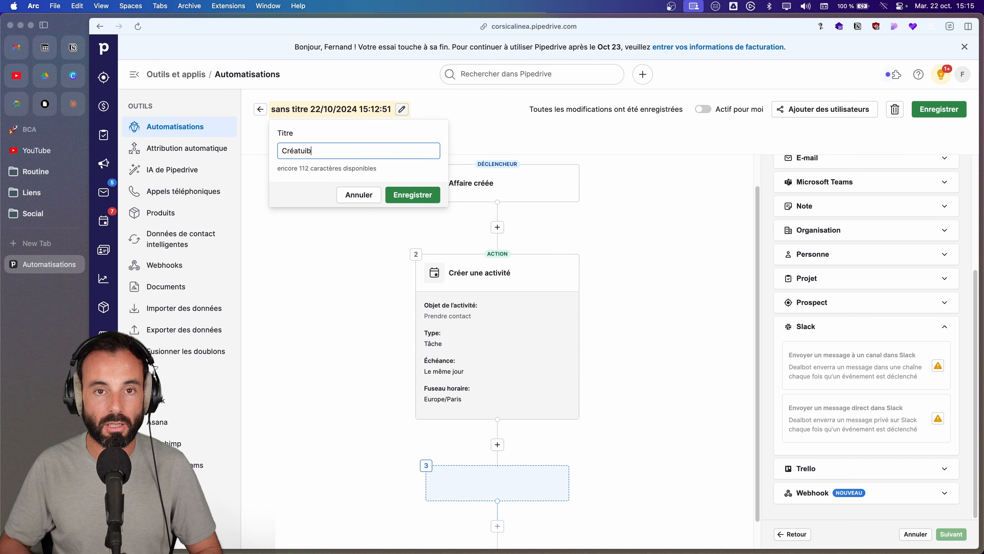
key("BackSpace")
key("BackSpace")
key("BackSpace")
type("ion")
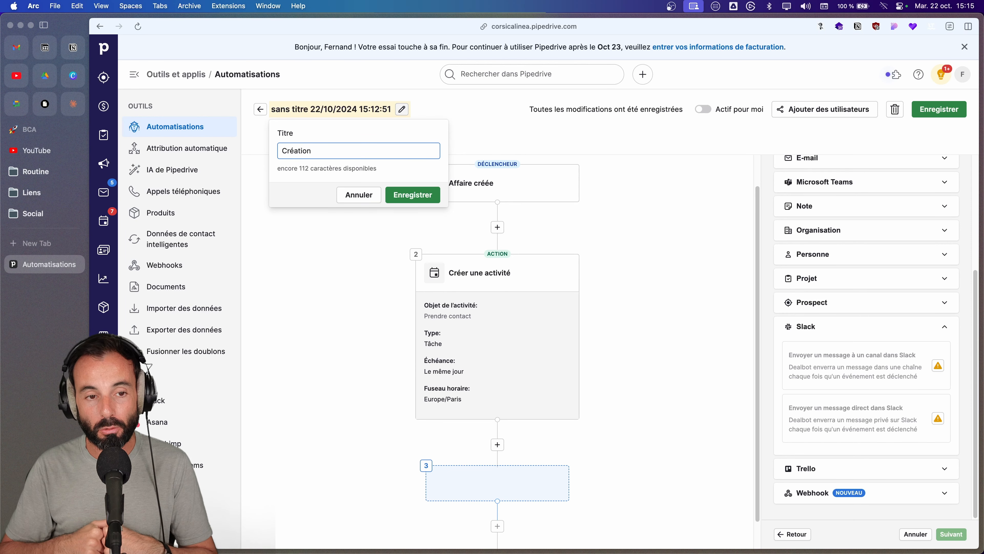
left_click(417, 197)
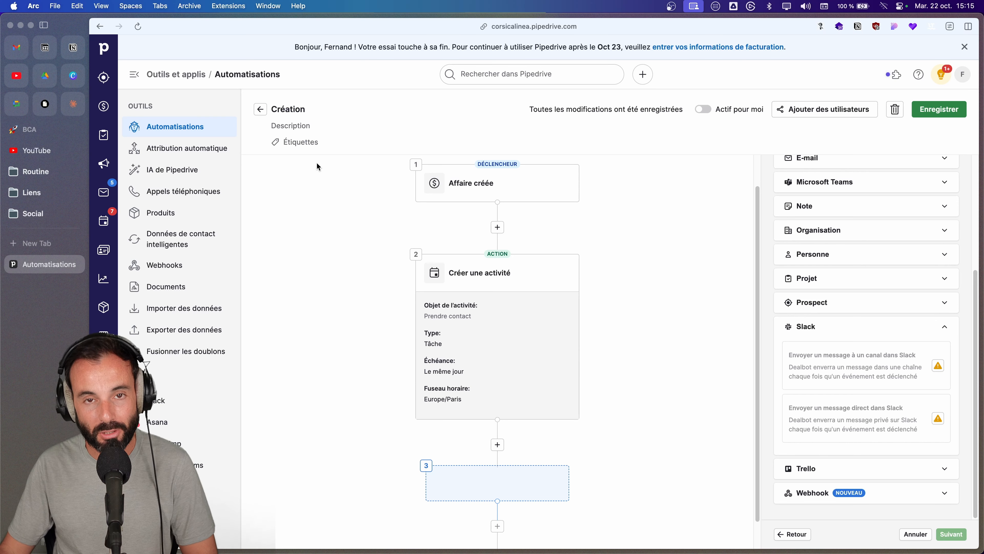
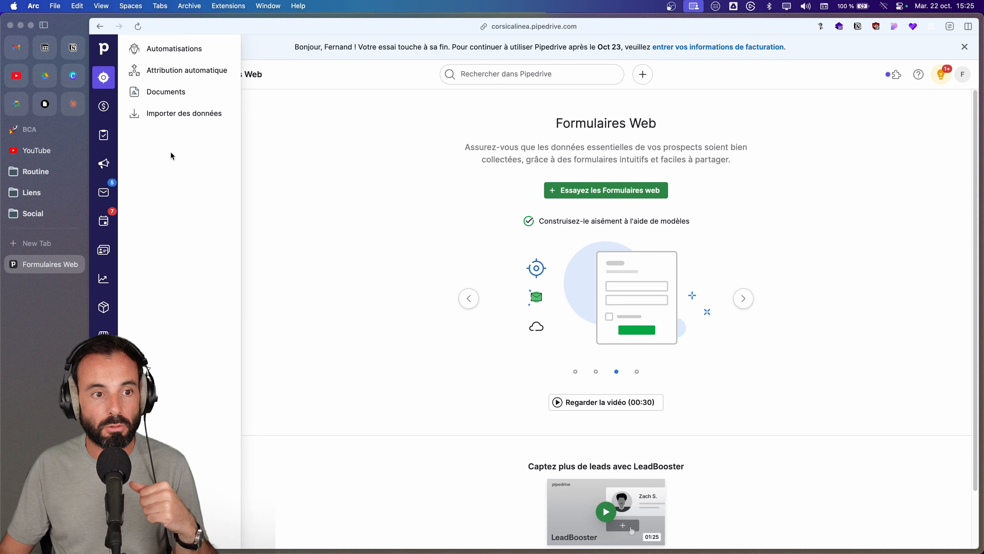
Create a new automation from the automations page with an event trigger for Prospect set to Ajouté.
left_click(165, 47)
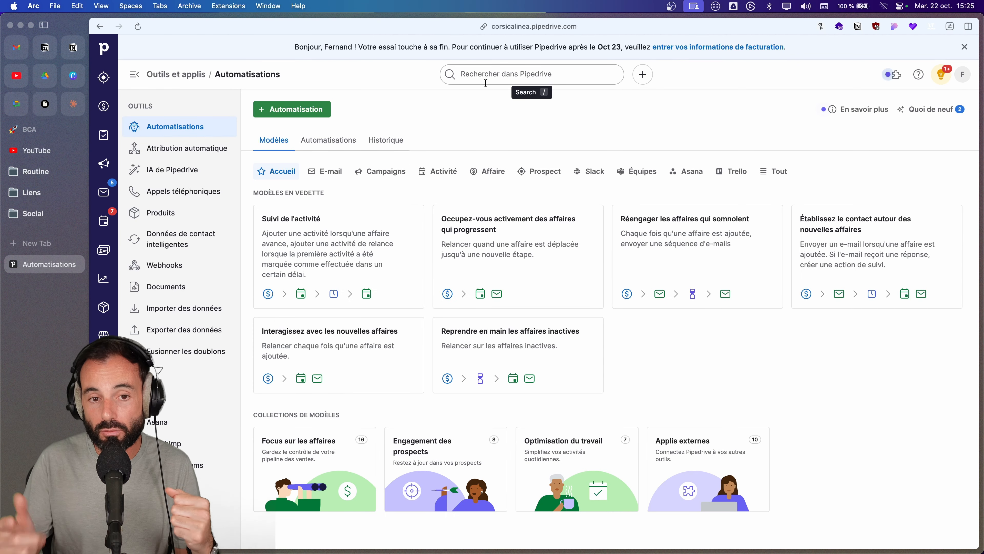
left_click(312, 111)
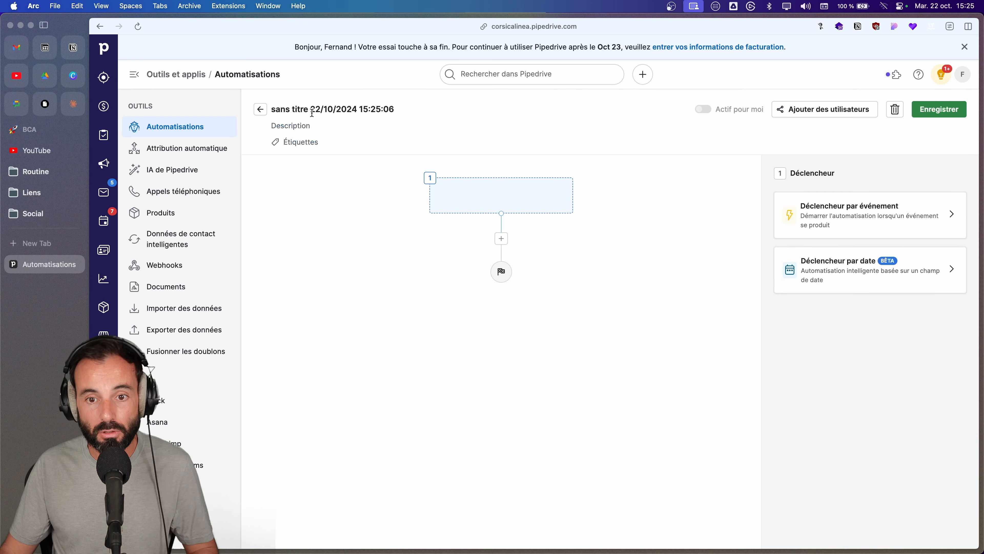
left_click(931, 235)
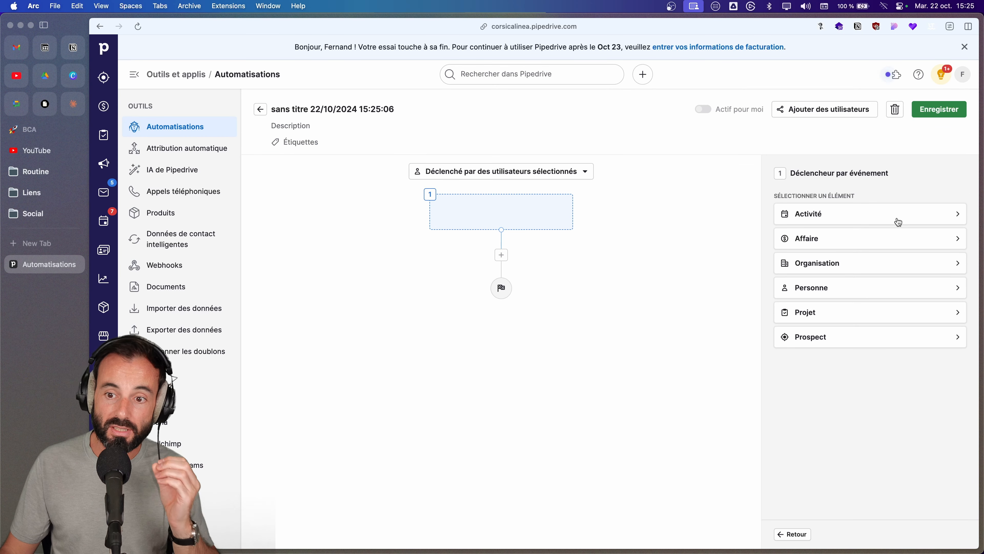
left_click(846, 337)
left_click(792, 245)
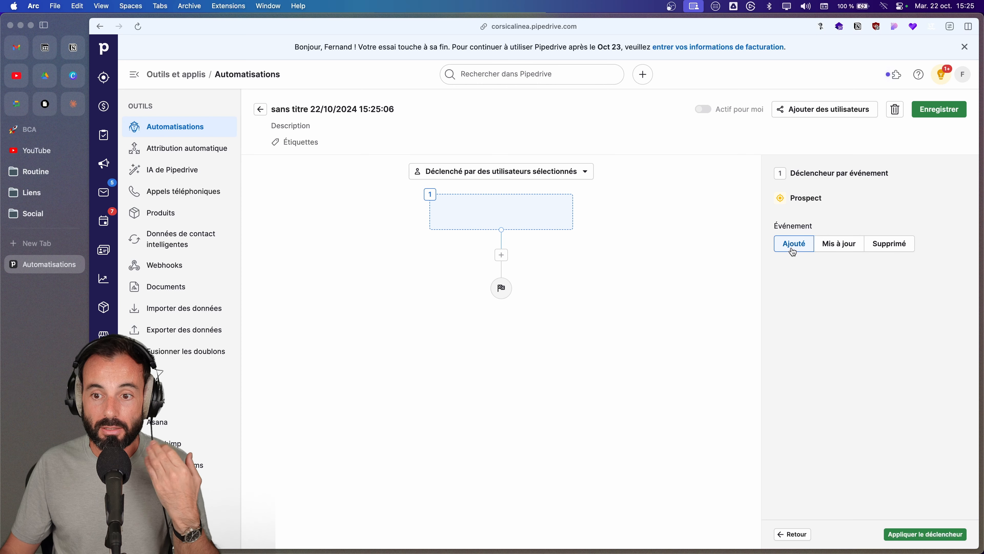
left_click(927, 536)
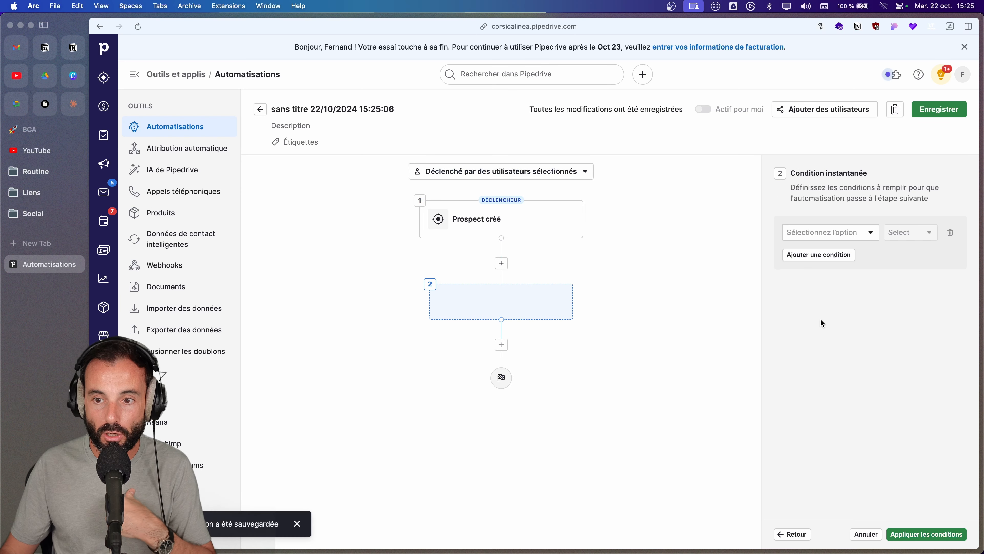
Add an instant condition requiring that E-mail de la personne de contact du prospect "n'est pas vide", and apply it.
left_click(822, 232)
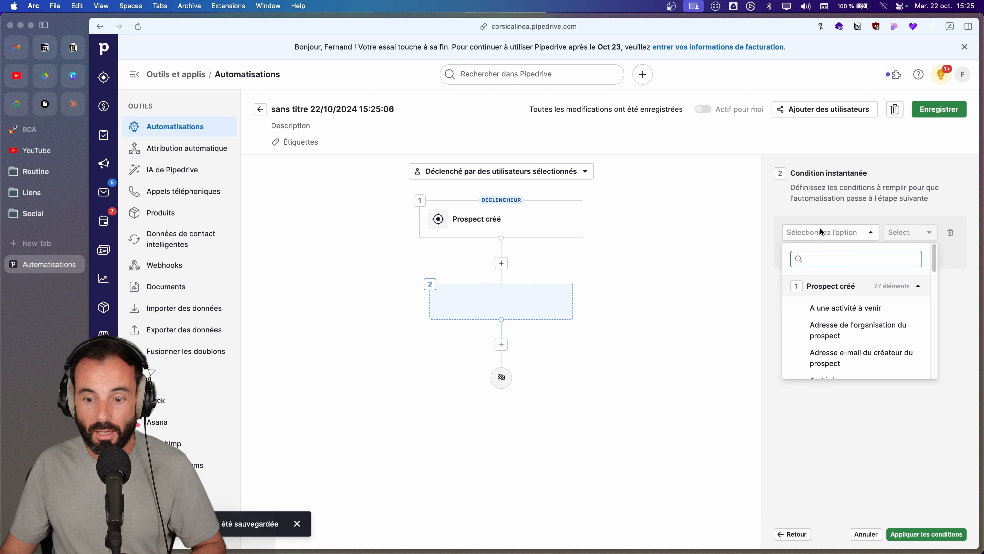
type("mail")
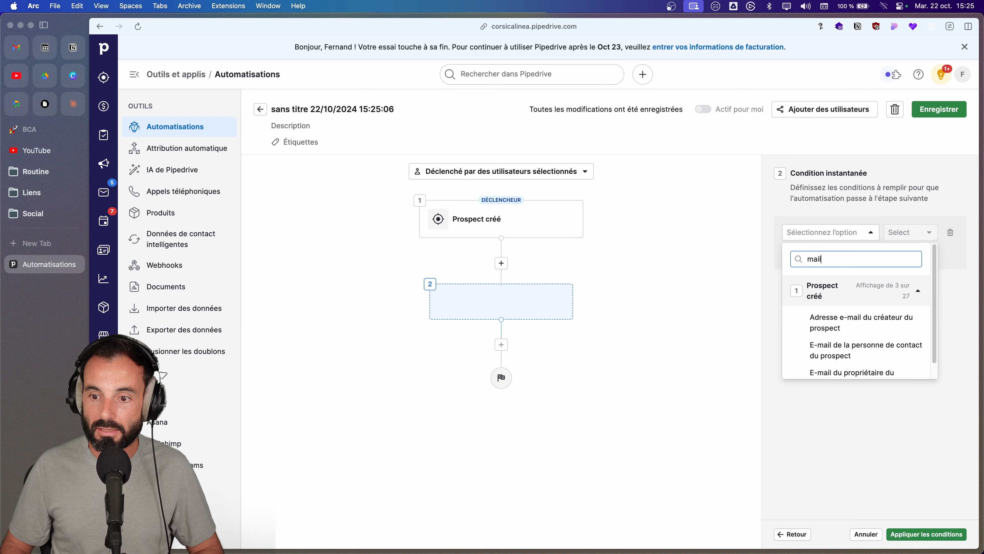
scroll(853, 326, "down", 1)
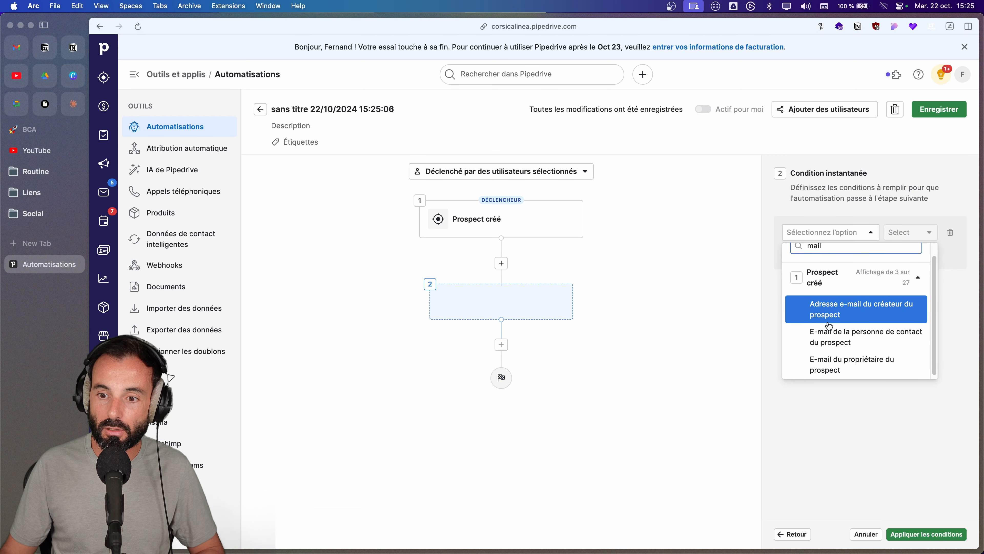
left_click(845, 341)
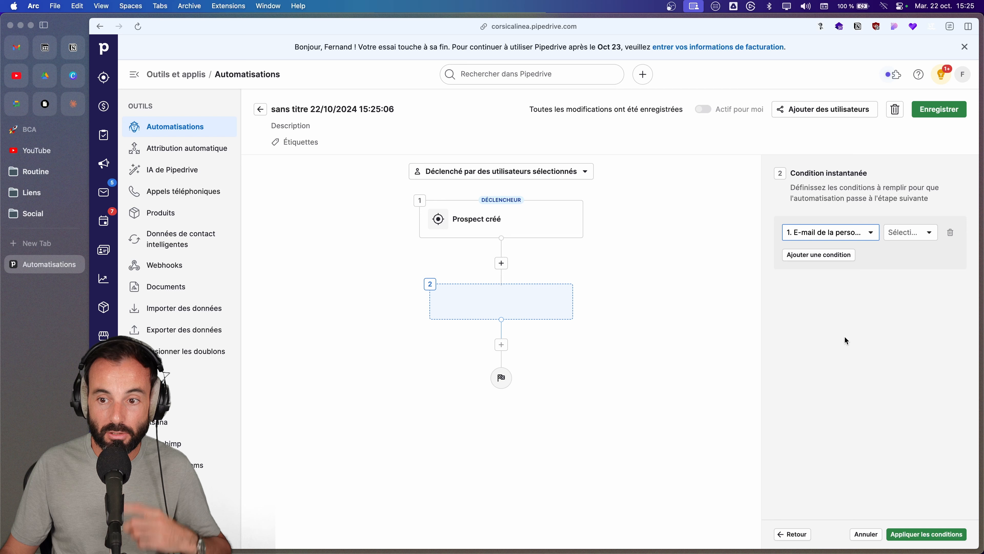
left_click(906, 234)
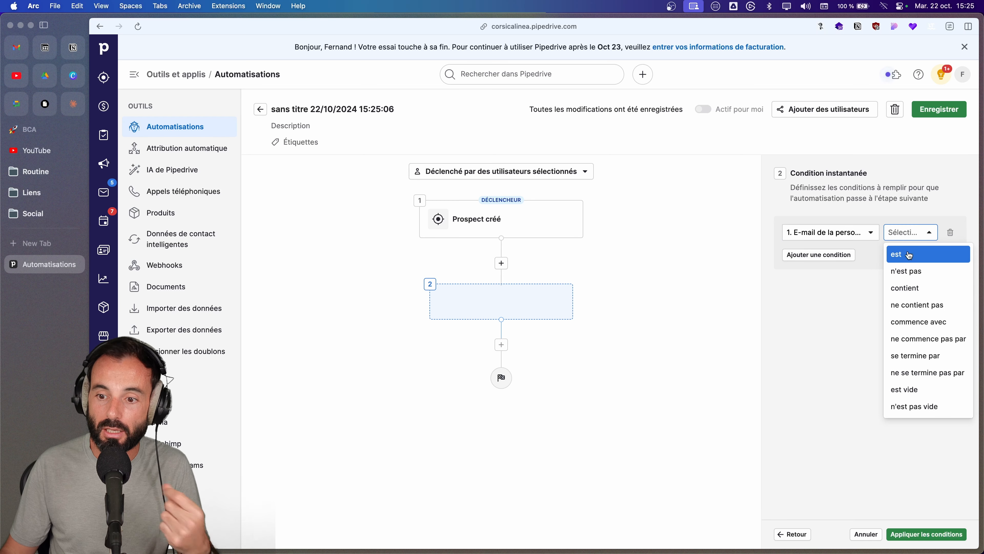
left_click(912, 407)
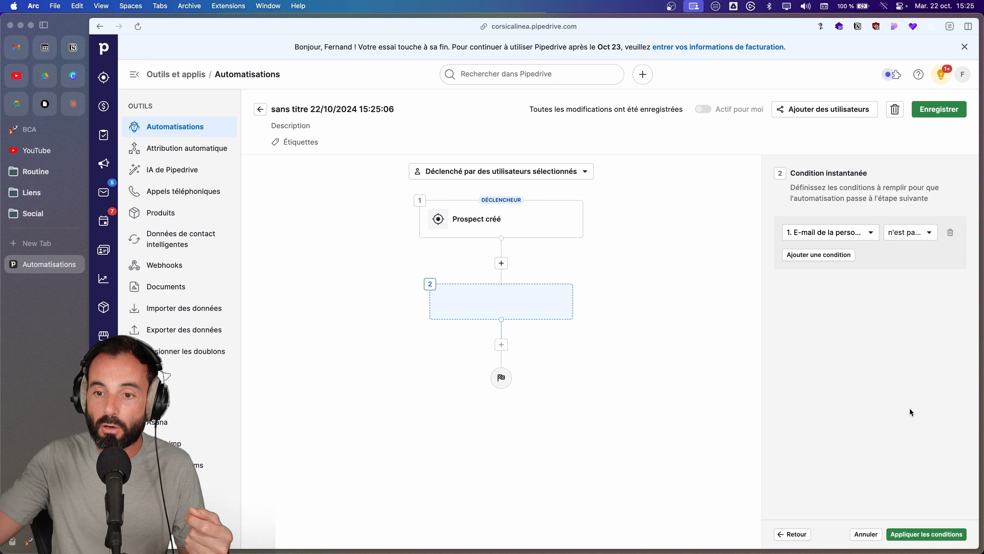
left_click(945, 535)
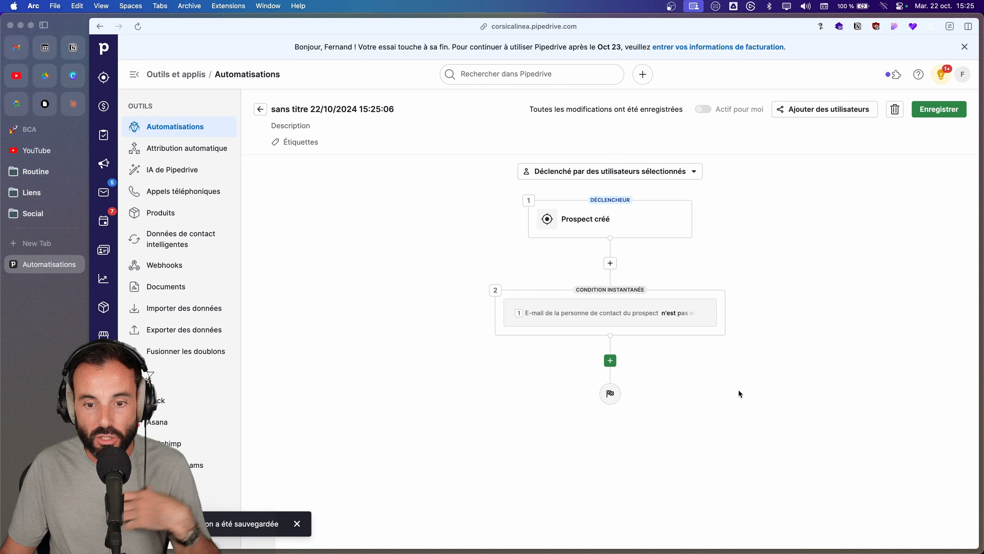
mouse_move(656, 313)
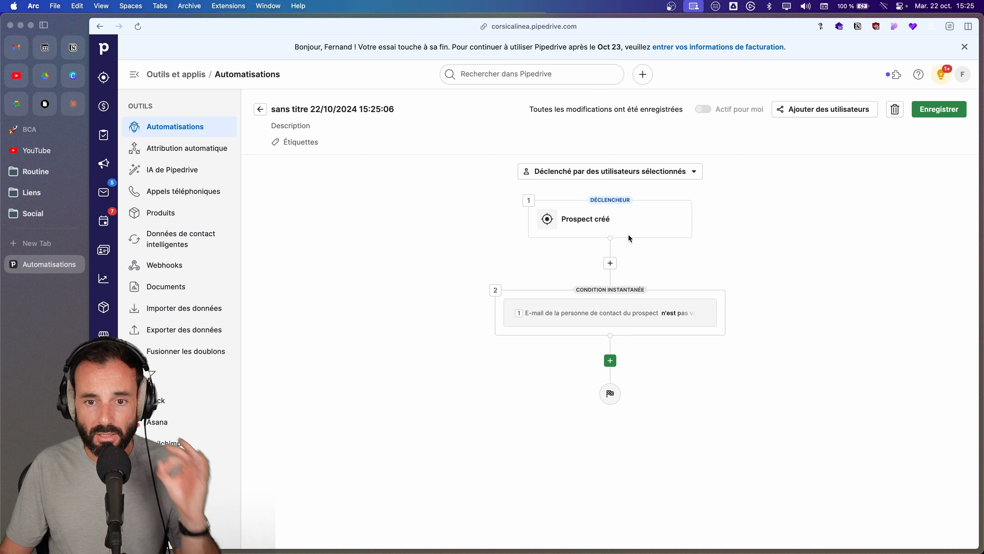
Add a third step of type Action using the E-mail option Envoyer un e-mail, and proceed with its default fields.
left_click(610, 362)
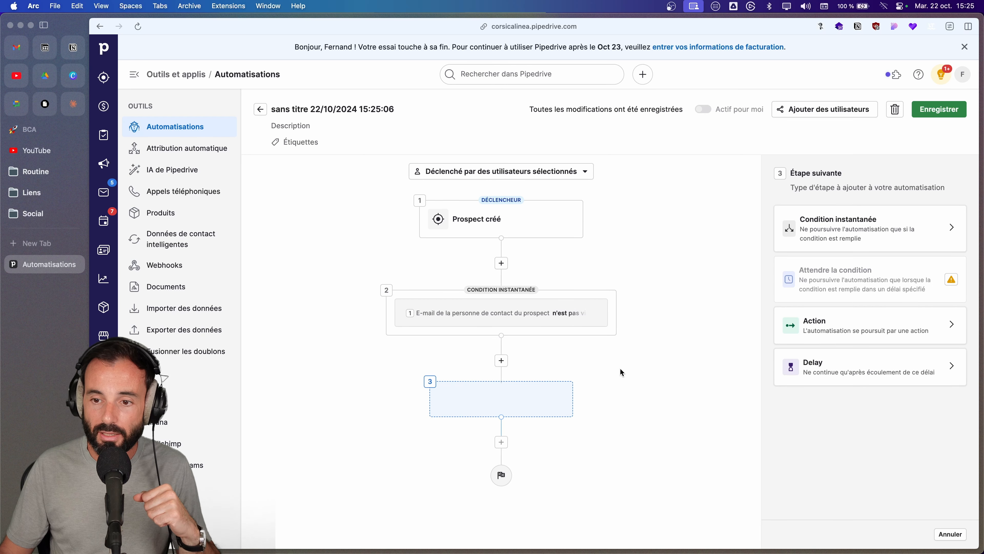
left_click(852, 326)
scroll(843, 336, "down", 1)
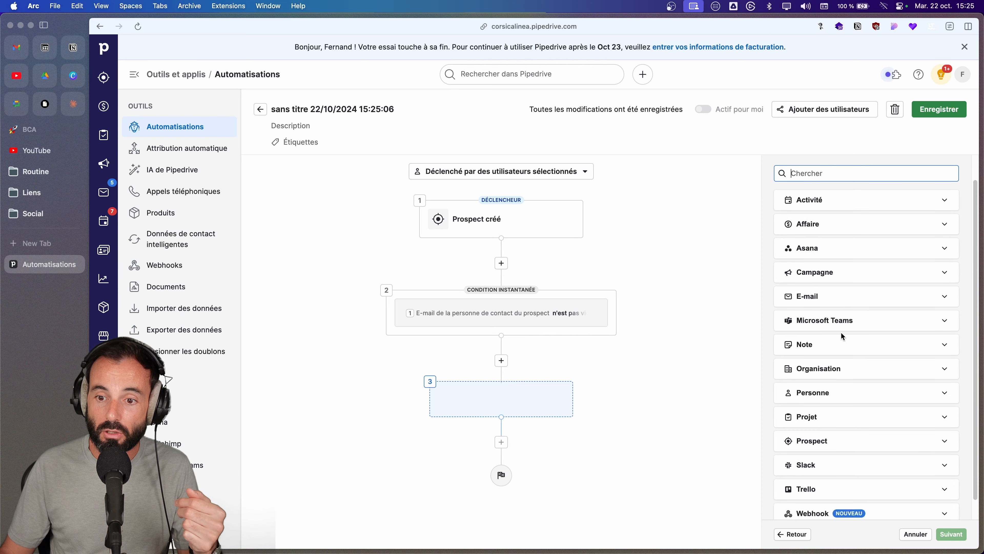
left_click(851, 297)
left_click(851, 333)
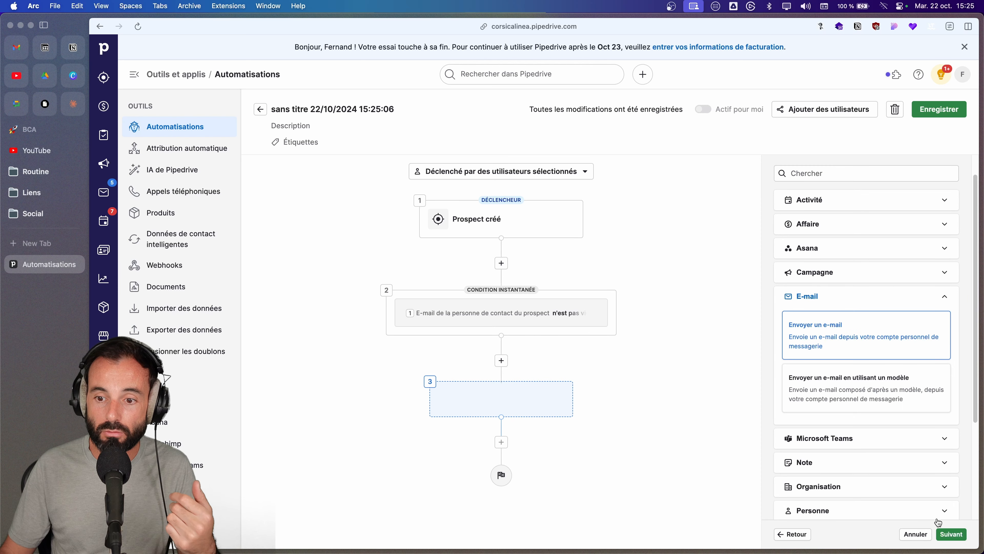
left_click(953, 535)
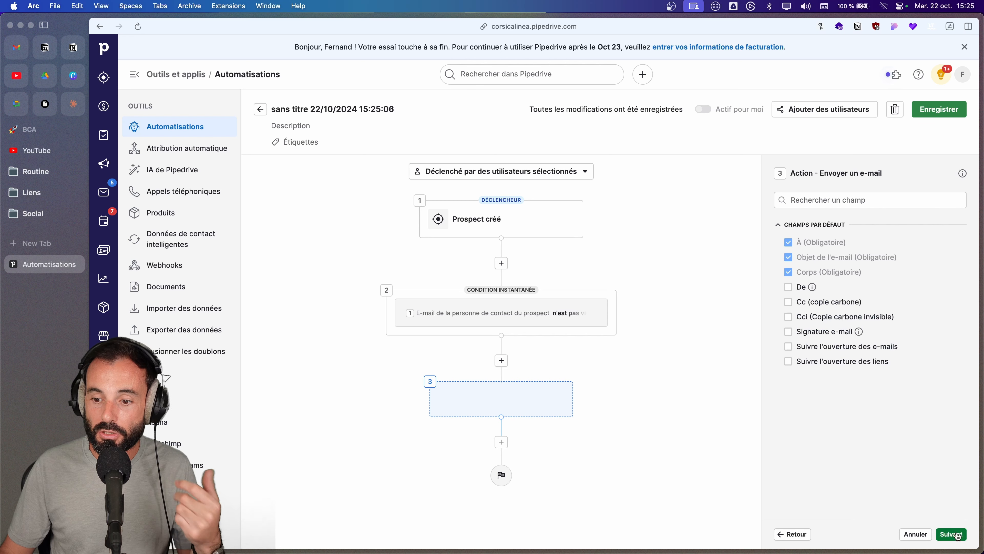
Address the e-mail to E-mail de la personne de contact du prospect, with subject "Coucou" and body "Bonjour, Suite à notre discus", and apply the action.
left_click(821, 219)
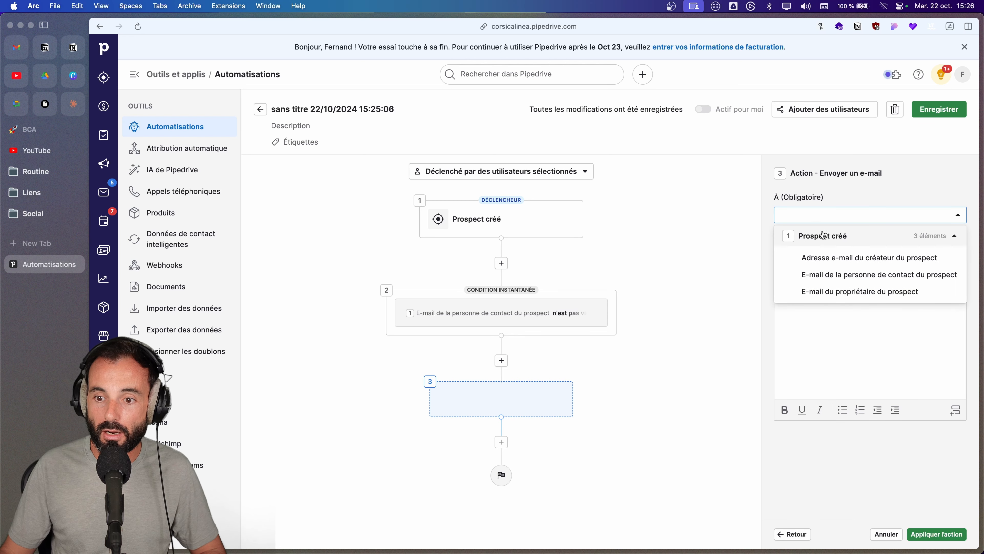
left_click(868, 275)
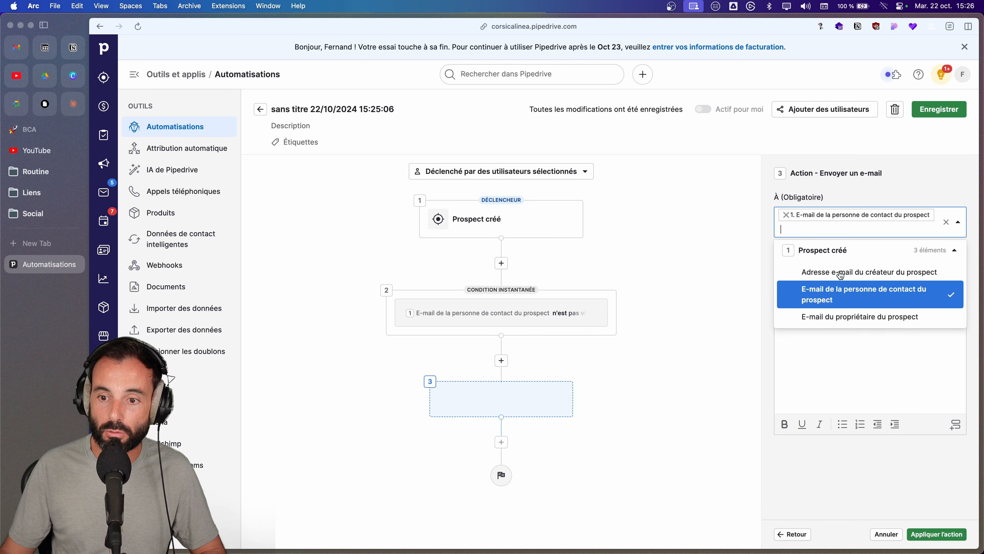
left_click(857, 372)
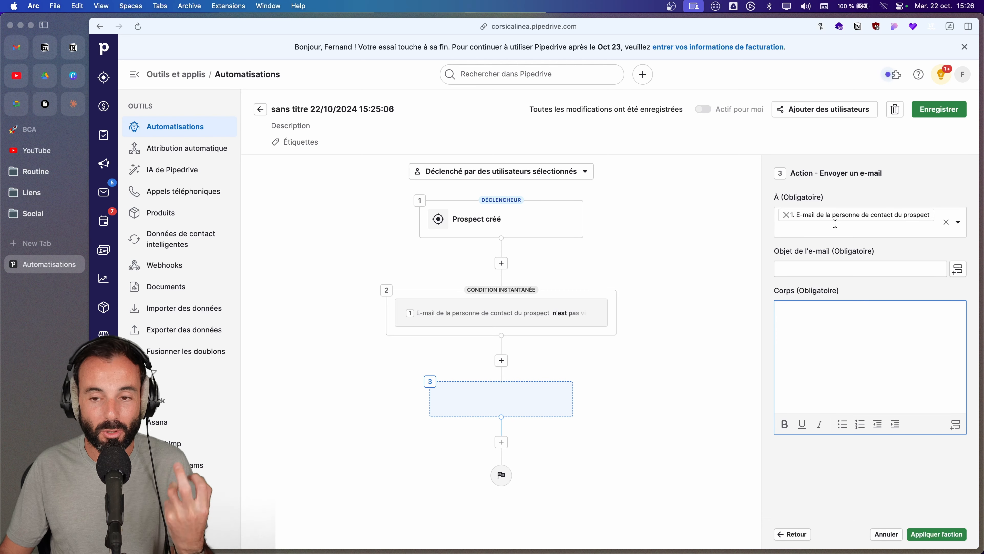
left_click(834, 269)
type("Coucou")
left_click(820, 340)
type("Bonjour,")
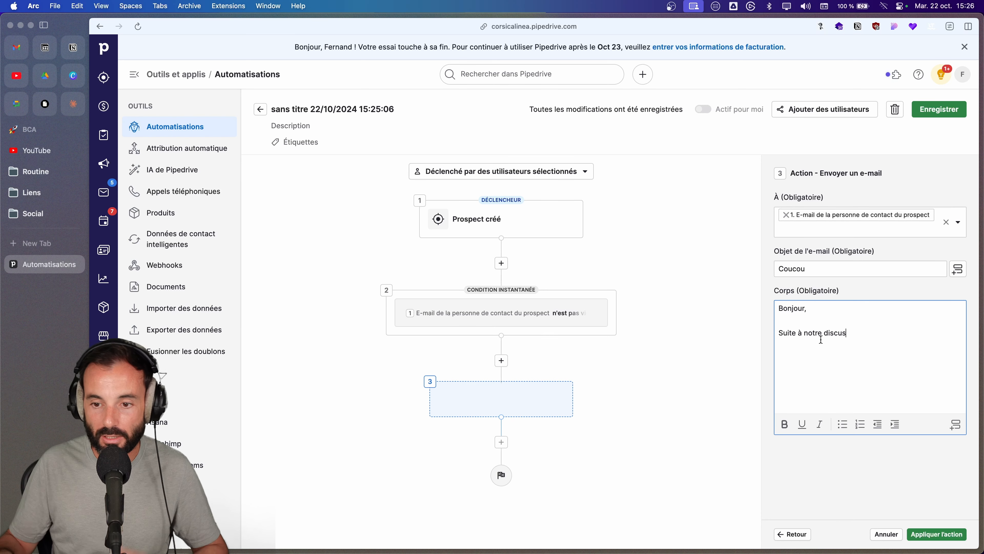
left_click(937, 534)
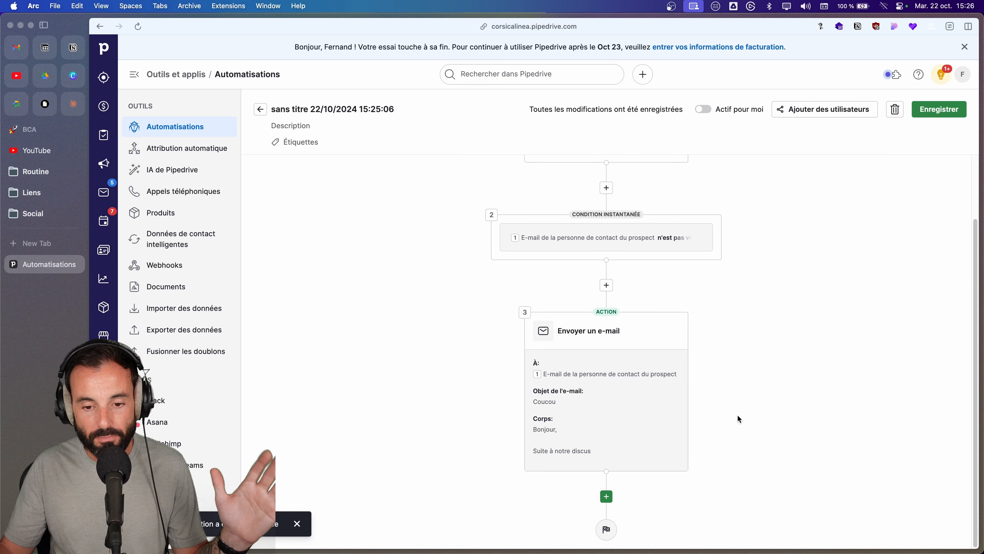
Add a delay step of 3 jours after the e-mail action, ignoring weekends, and apply it.
left_click(606, 496)
left_click(854, 362)
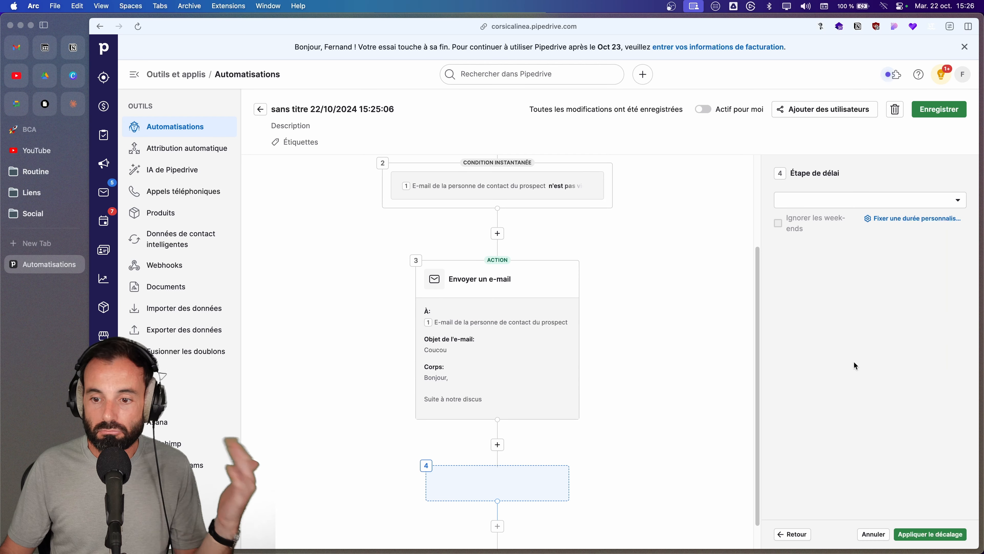
left_click(938, 205)
left_click(833, 255)
left_click(778, 223)
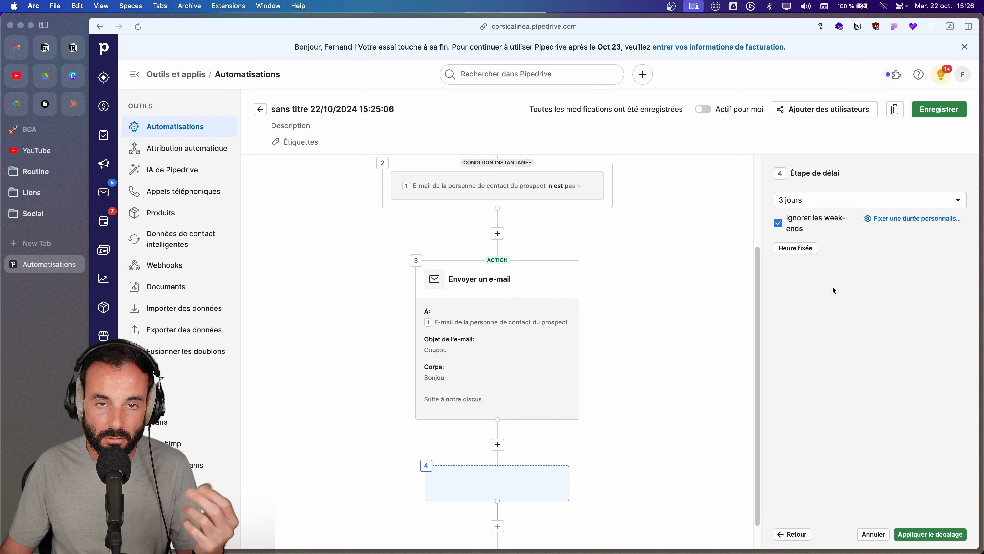
left_click(931, 535)
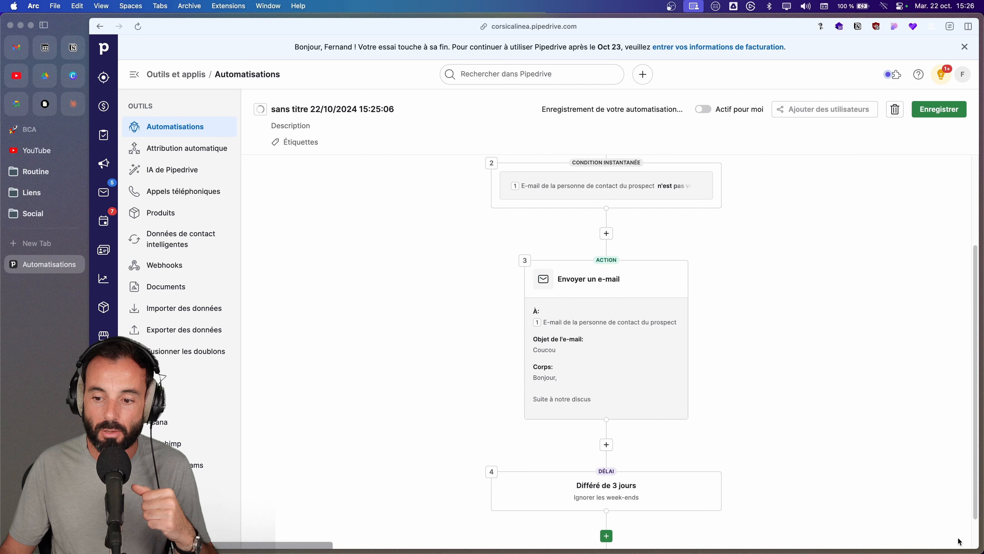
Add an instant condition after the delay, based on the sent e-mail's field L'e-mail a reçu une réponse.
left_click(607, 497)
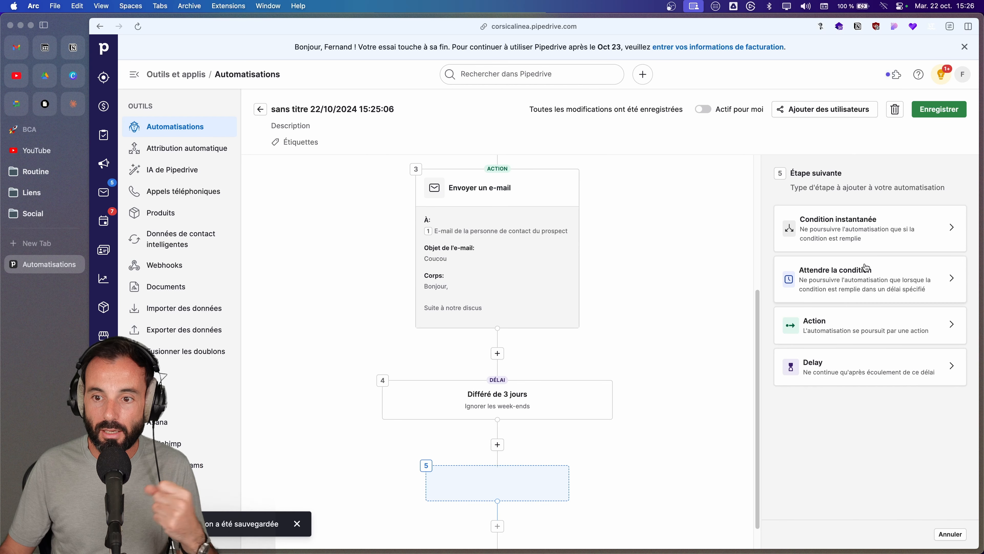
left_click(879, 238)
left_click(858, 232)
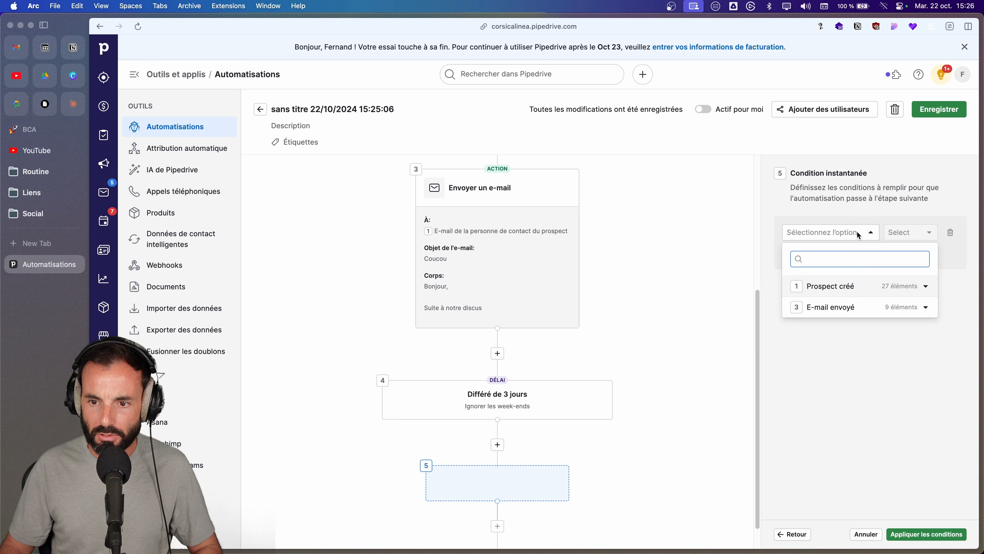
left_click(903, 307)
scroll(880, 333, "down", 2)
scroll(880, 339, "down", 3)
left_click(852, 336)
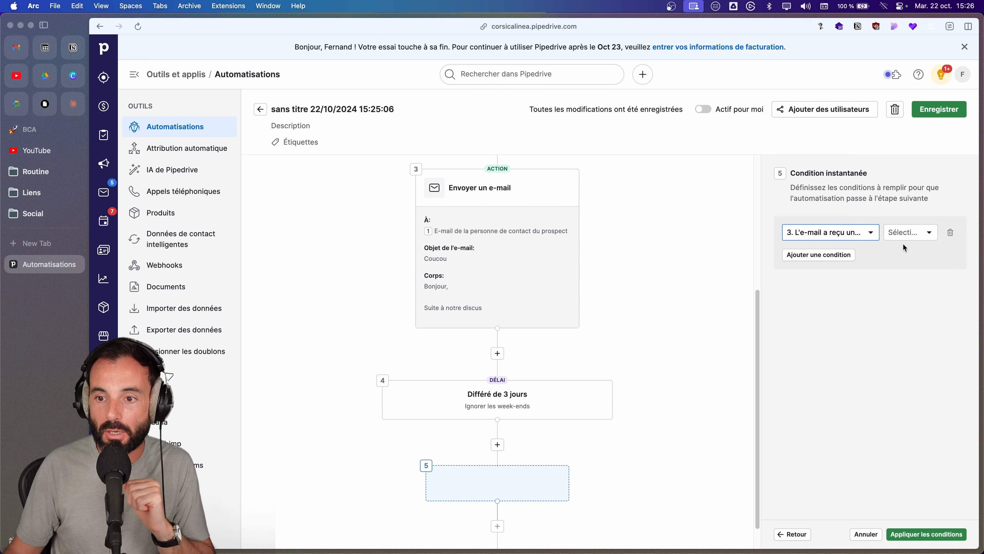
Set the e-mail reply condition to "est" Faux and apply it.
left_click(915, 233)
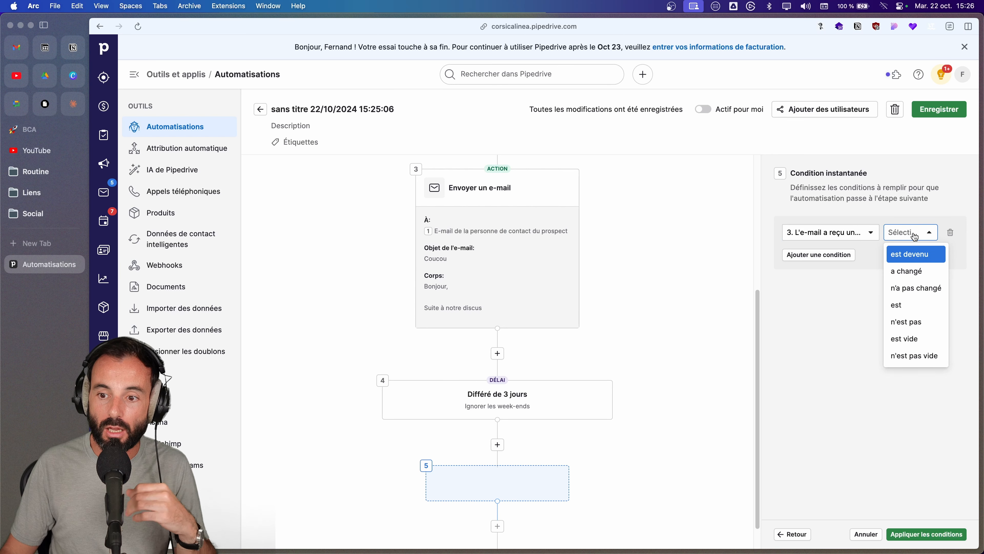
left_click(907, 305)
left_click(897, 254)
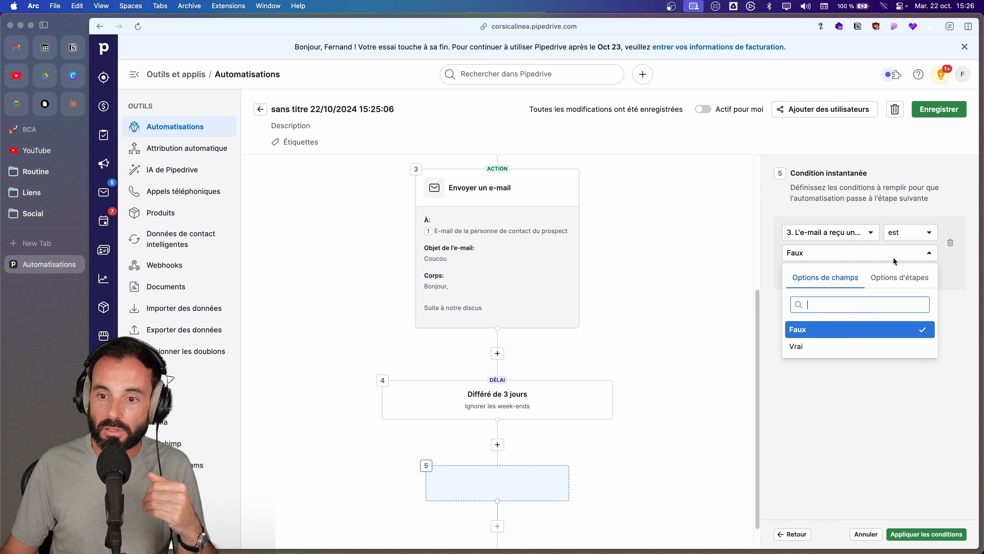
left_click(862, 332)
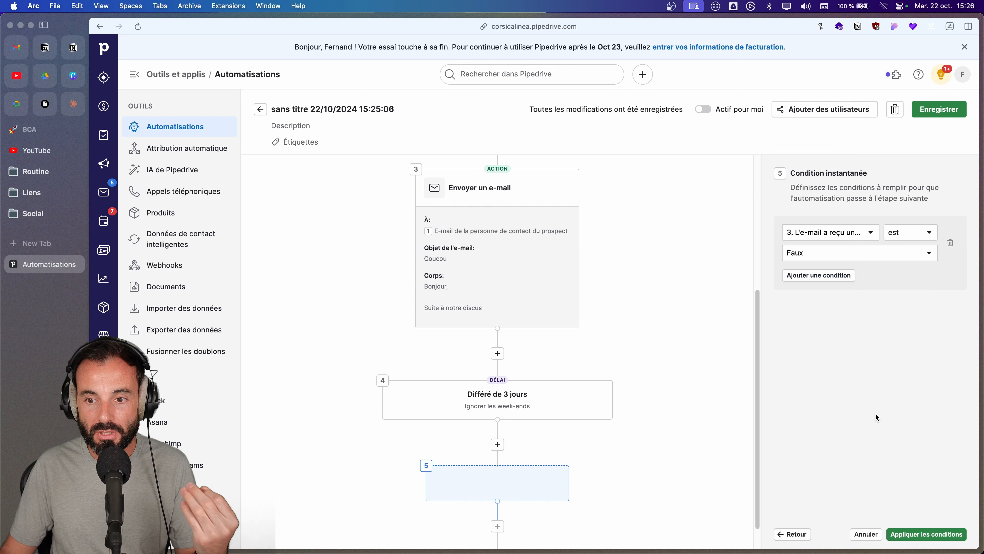
left_click(938, 539)
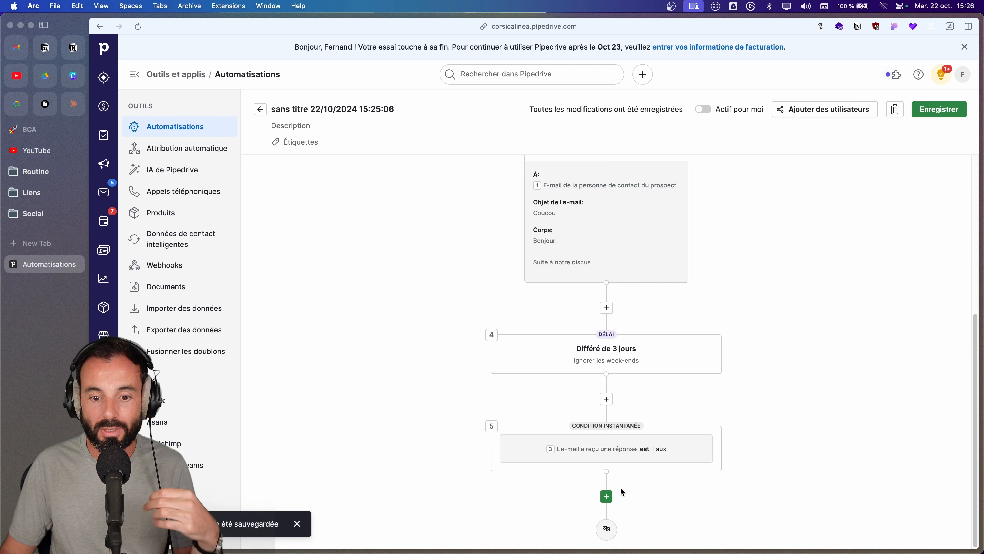
Start a sixth step of type Action after the reply condition and select Envoyer un e-mail.
left_click(607, 496)
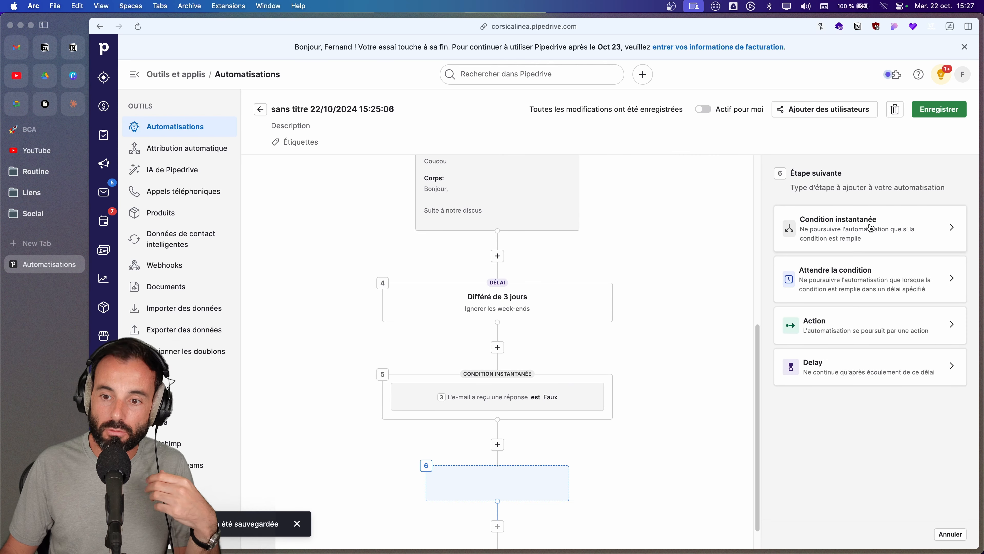
left_click(866, 316)
left_click(844, 325)
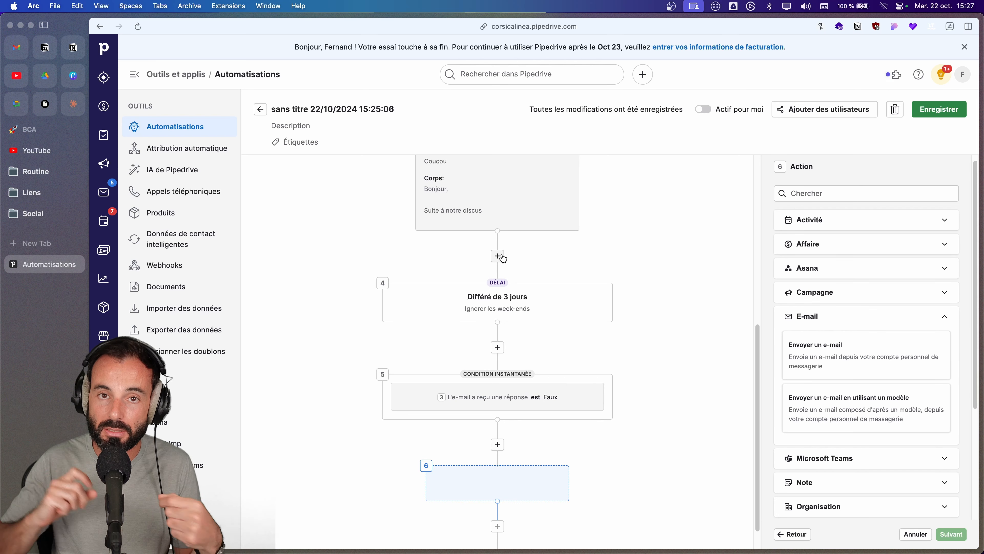
left_click(866, 355)
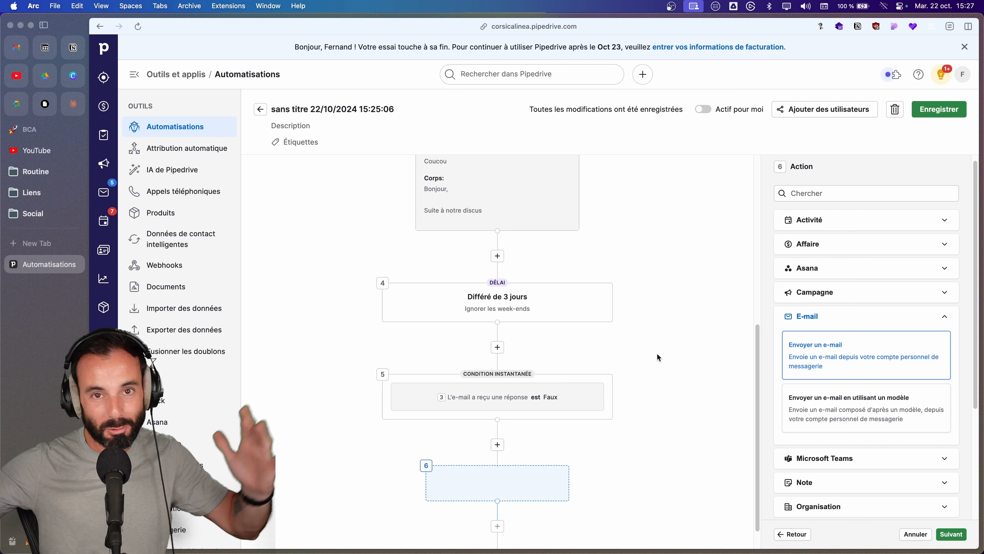